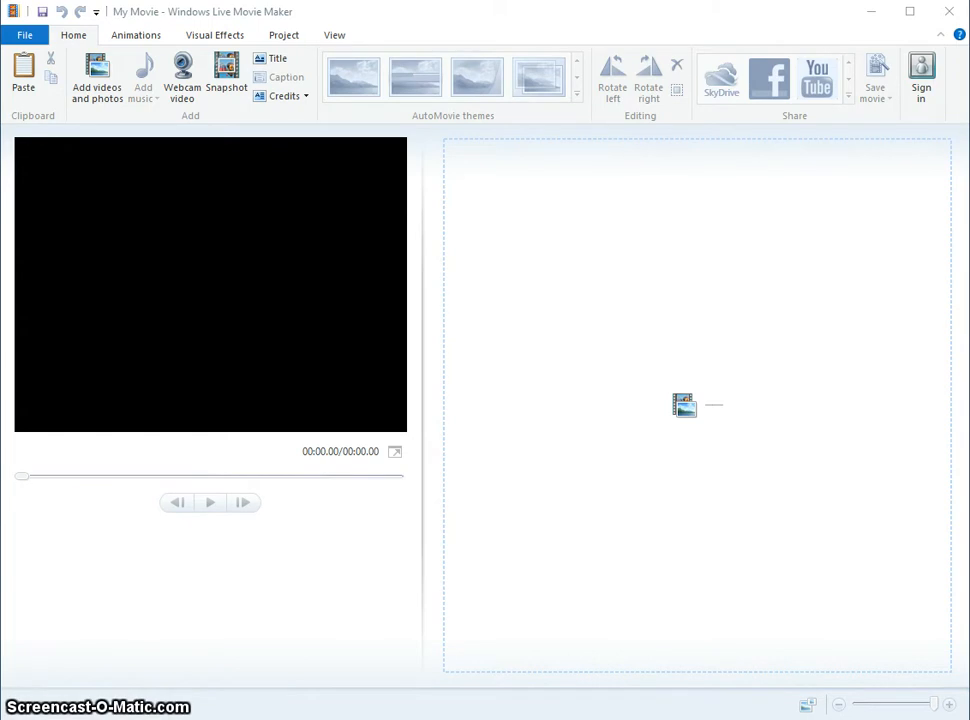
- Add the chaos1.png image from the 1-images folder to the movie project
left_click(106, 88)
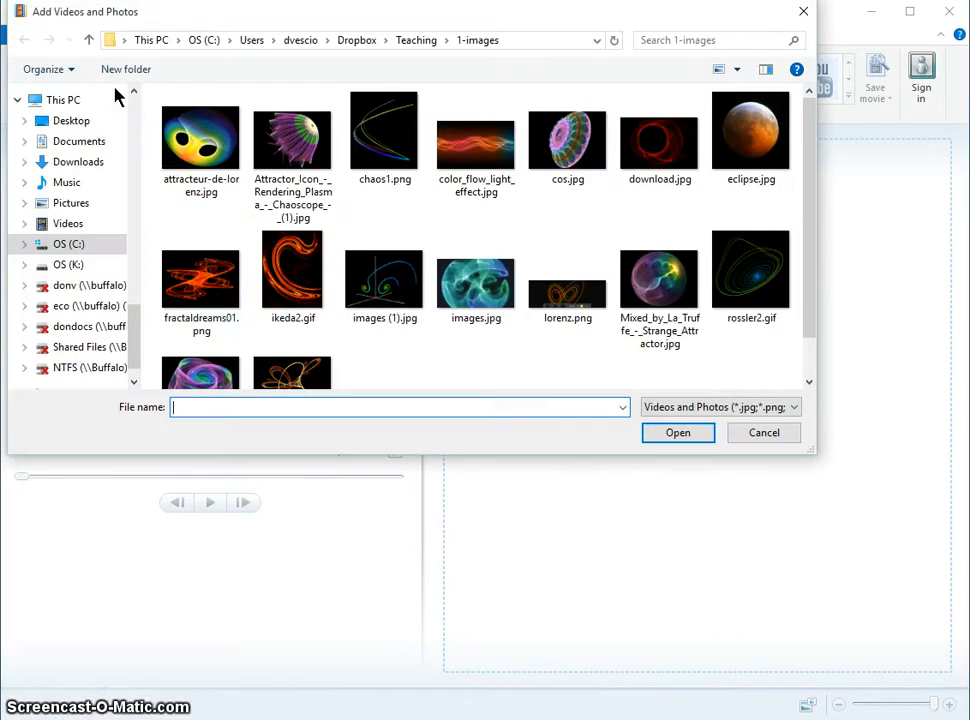
left_click(232, 252)
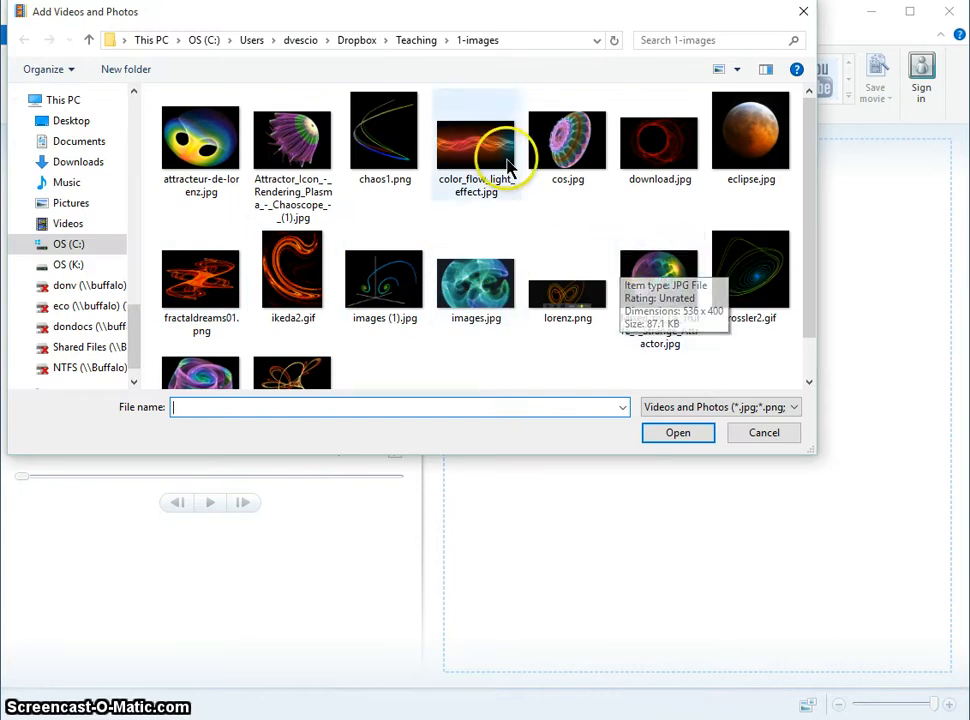
double_click(406, 157)
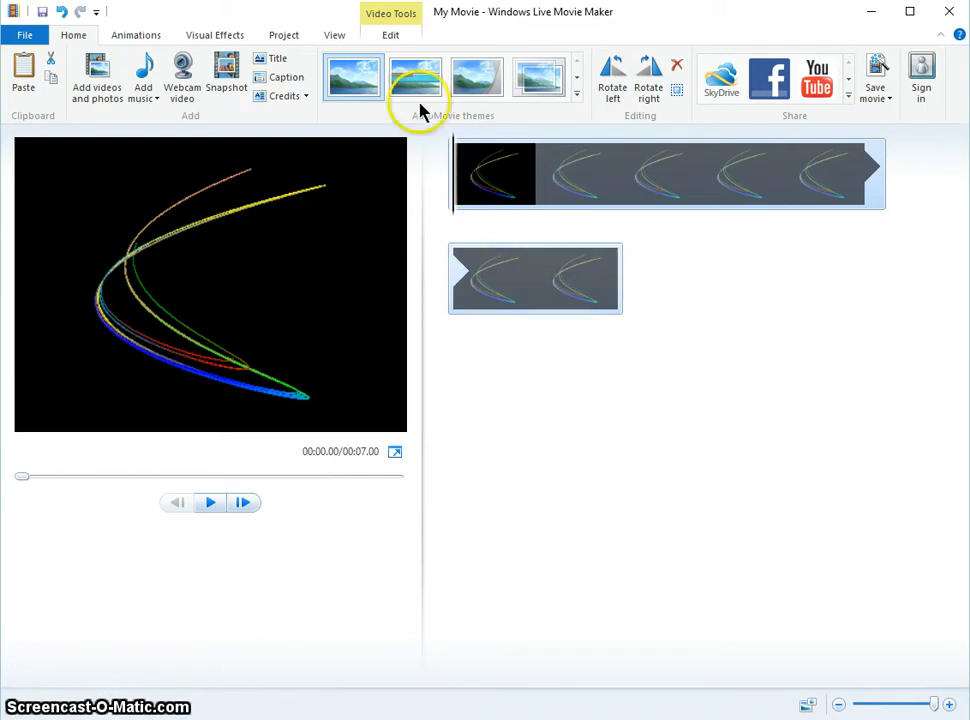
- Set the chaos1.png photo's duration to 250 seconds
left_click(390, 36)
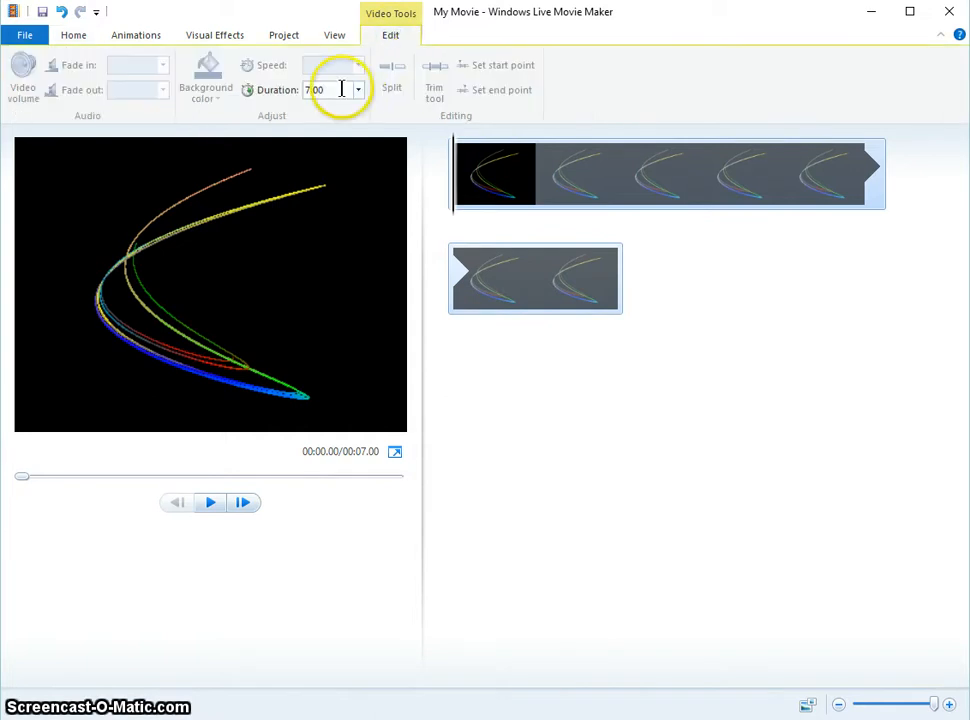
left_click(305, 92)
left_click_drag(303, 94, 325, 89)
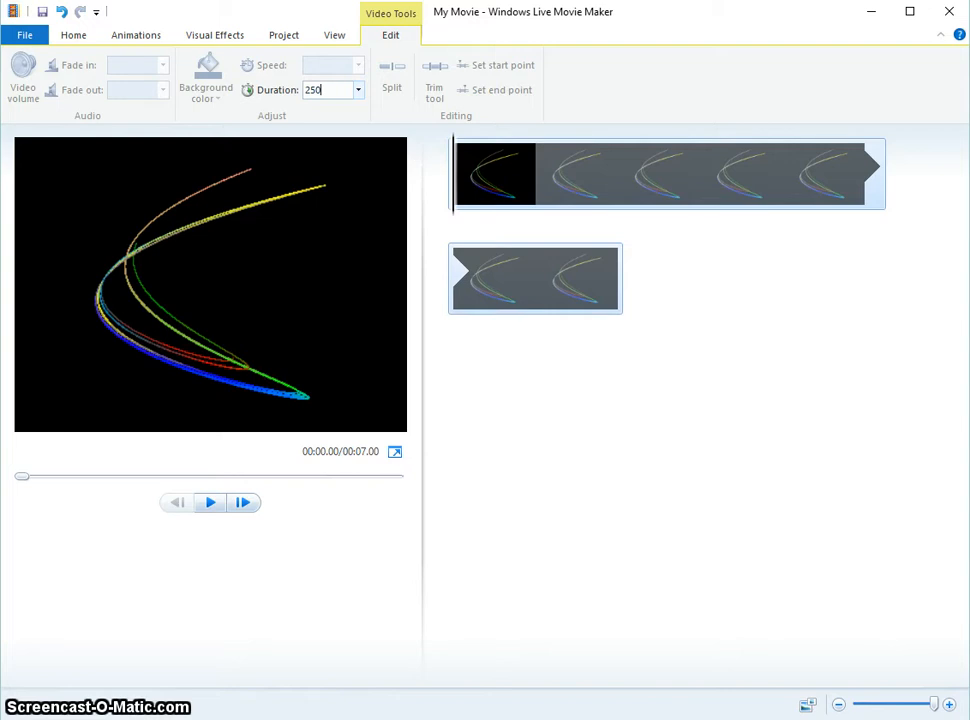
key("Return")
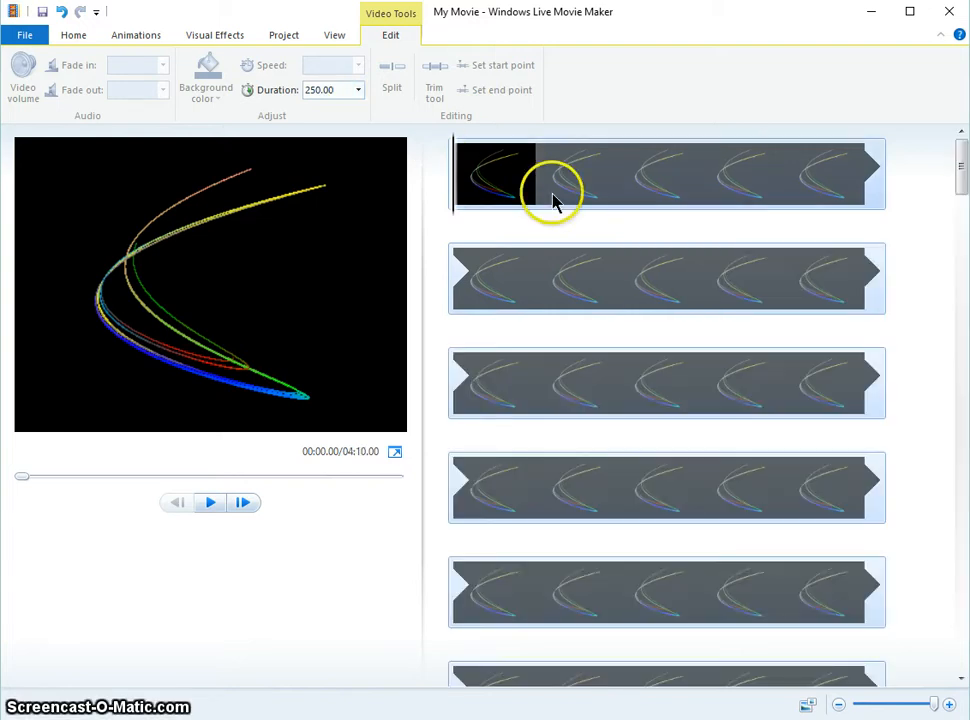
left_click_drag(962, 205, 962, 178)
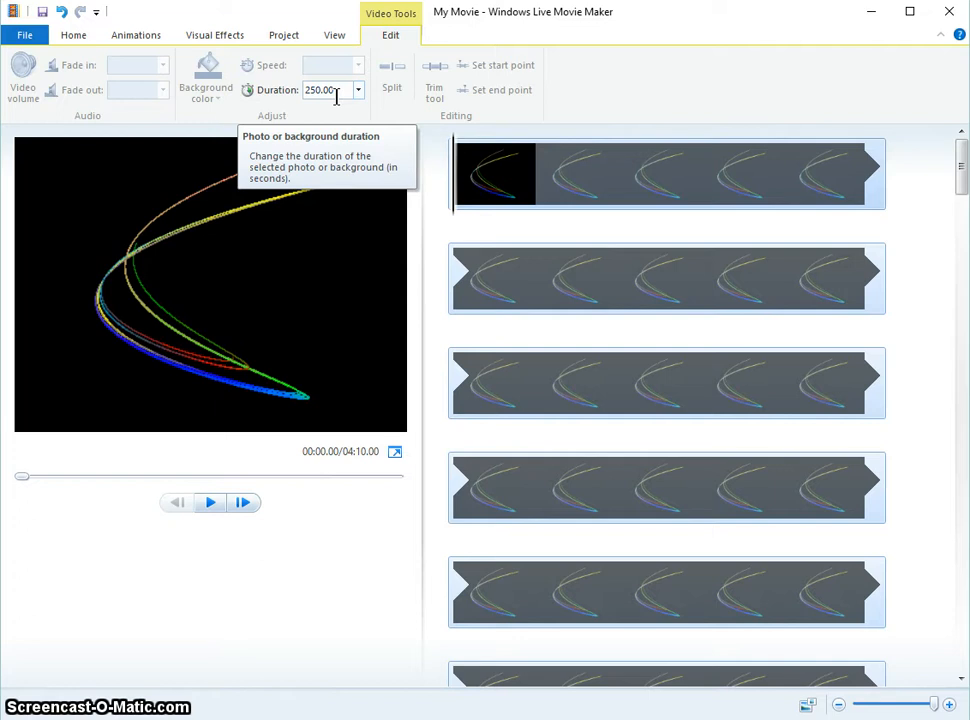
- Add the week five pod.mp3 file from the Desktop as the project's music track
left_click(75, 38)
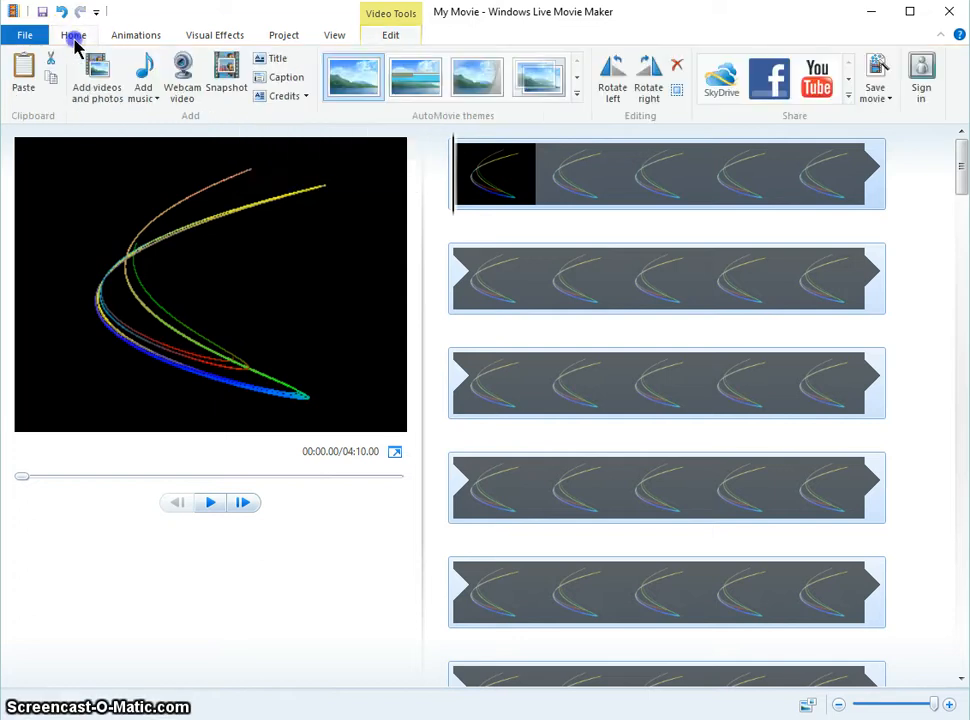
left_click(143, 64)
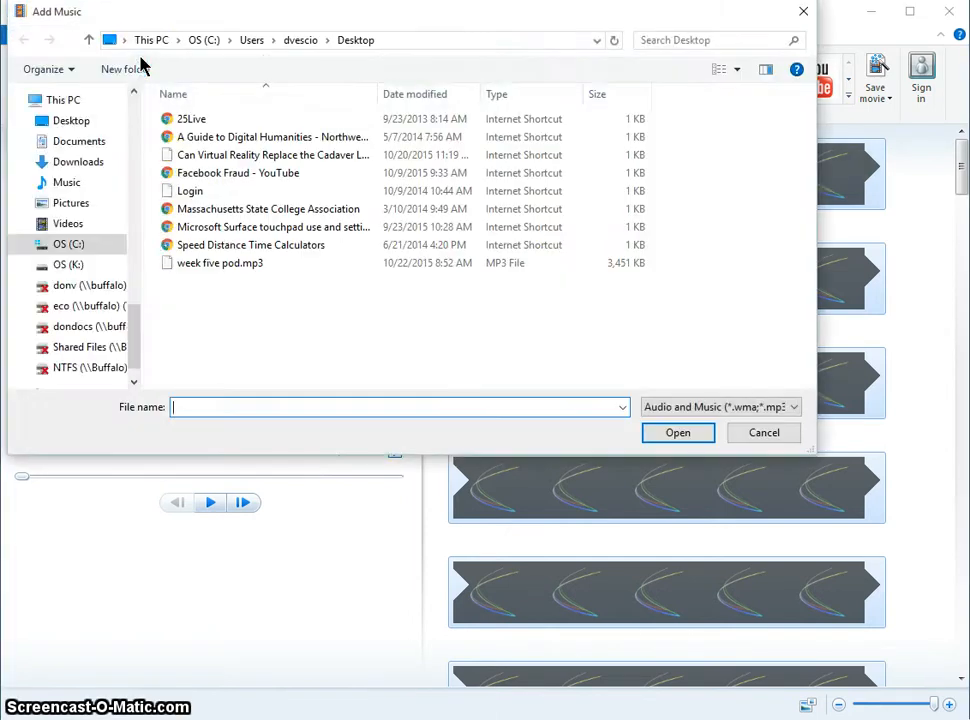
double_click(215, 266)
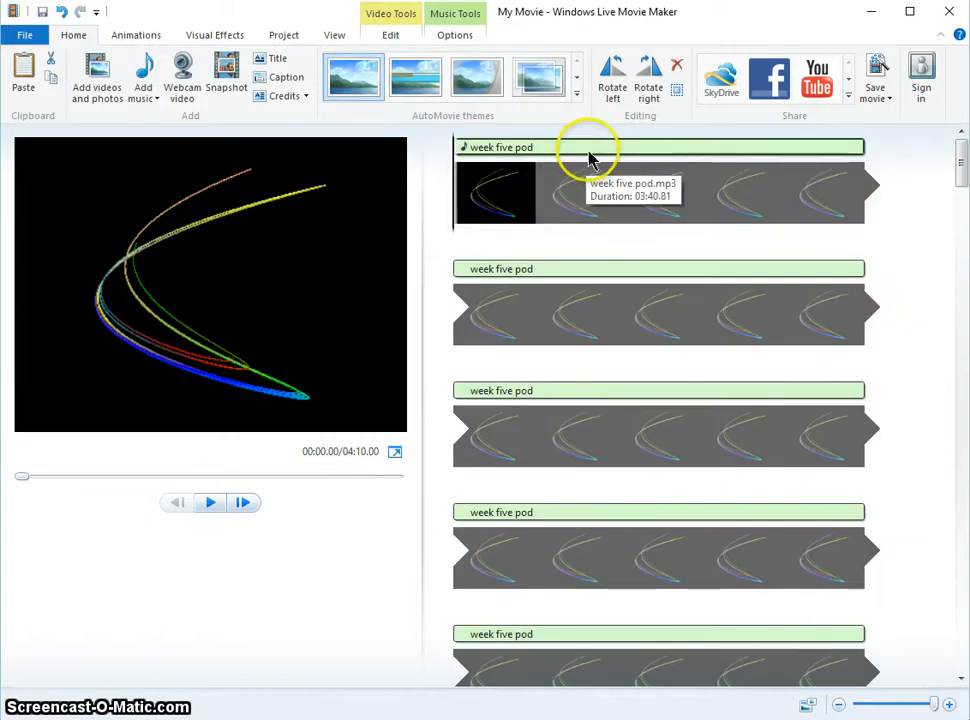
- Examine the storyboard to see where the week five pod audio ends relative to the image
scroll(588, 151, "down", 5)
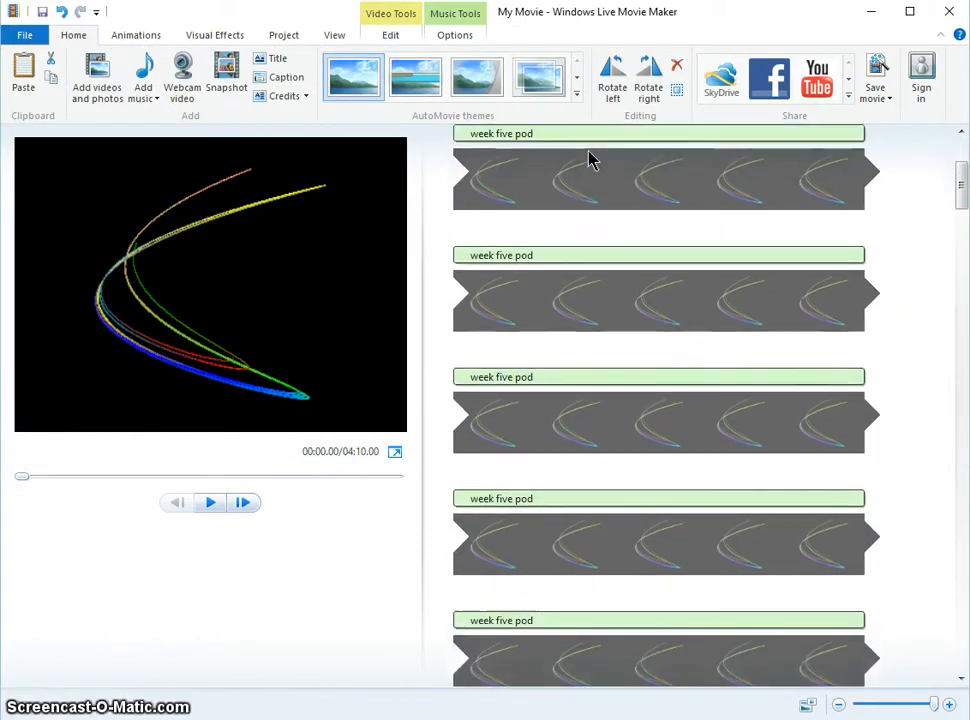
scroll(608, 143, "down", 4)
scroll(612, 151, "down", 5)
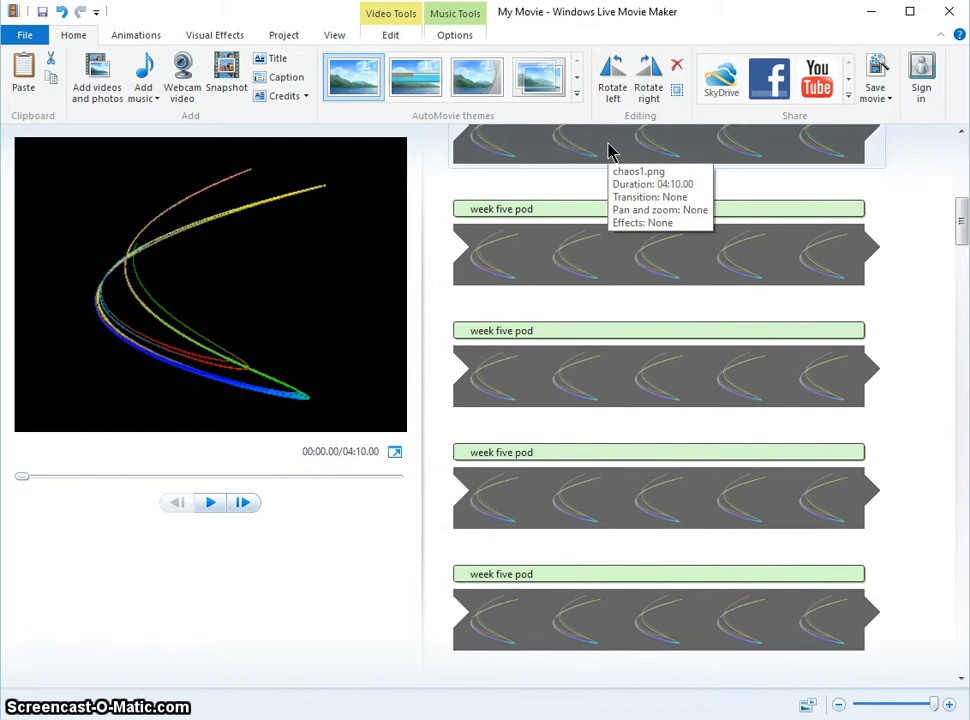
scroll(612, 151, "down", 5)
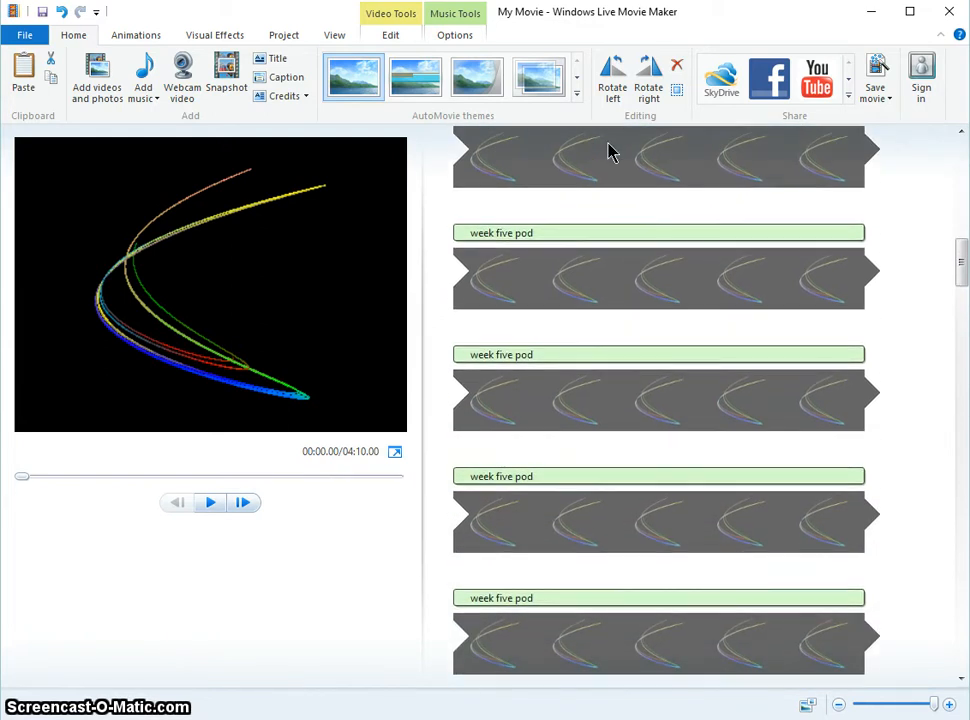
scroll(612, 151, "down", 5)
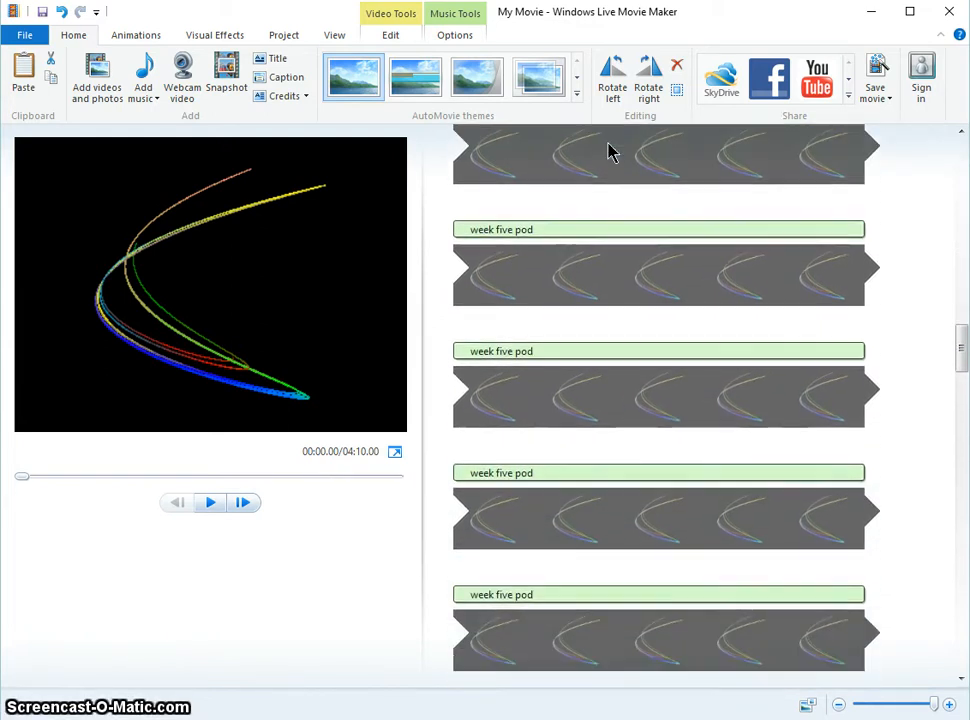
scroll(612, 151, "down", 8)
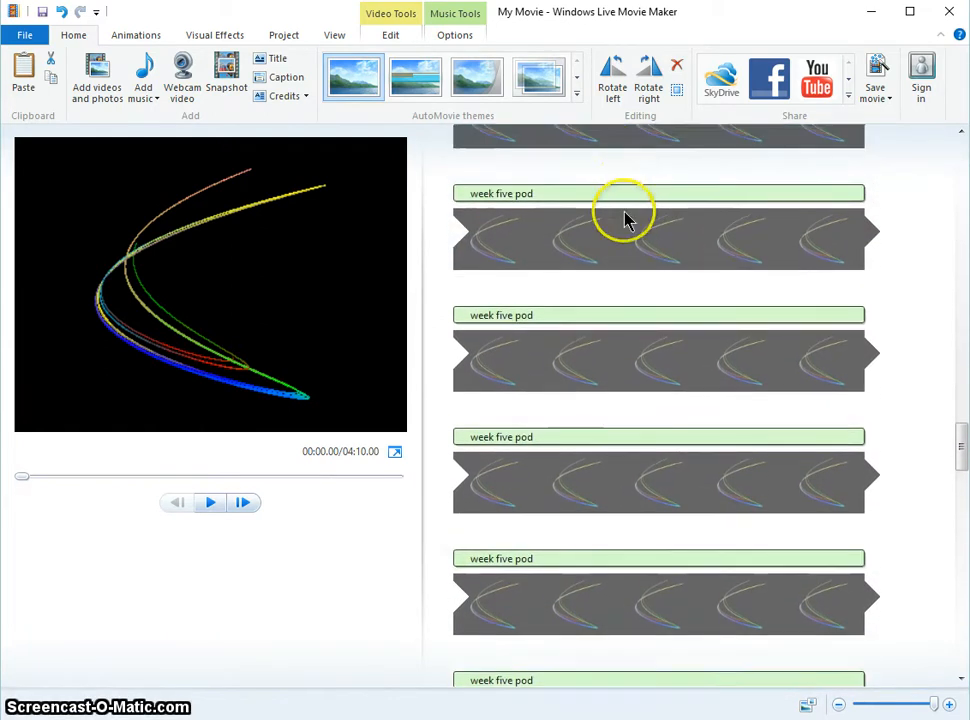
scroll(727, 343, "down", 2)
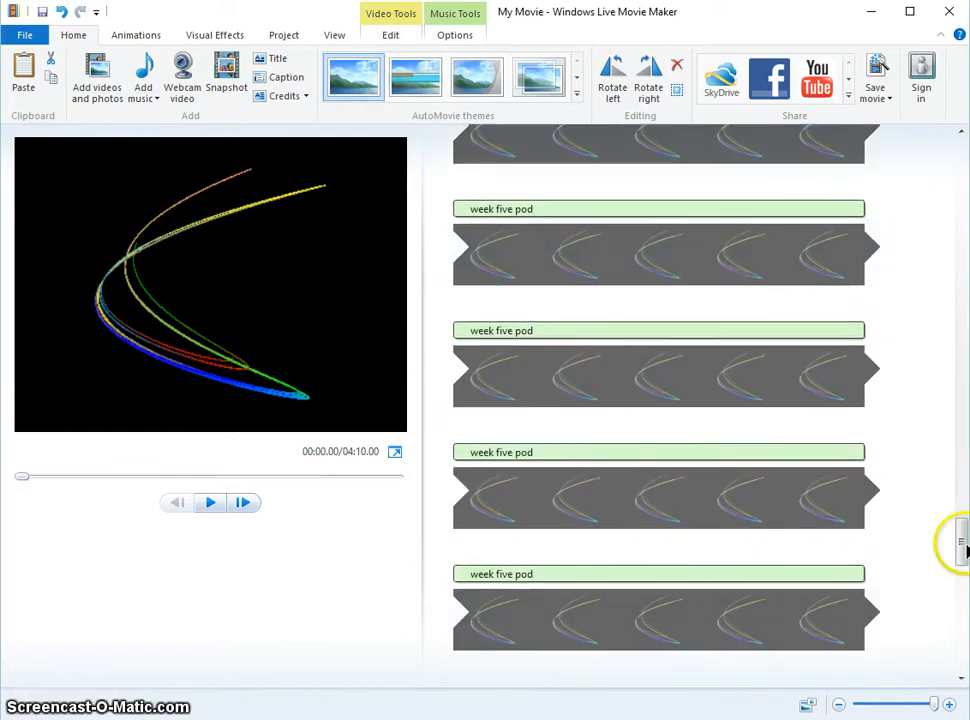
left_click_drag(957, 541, 963, 612)
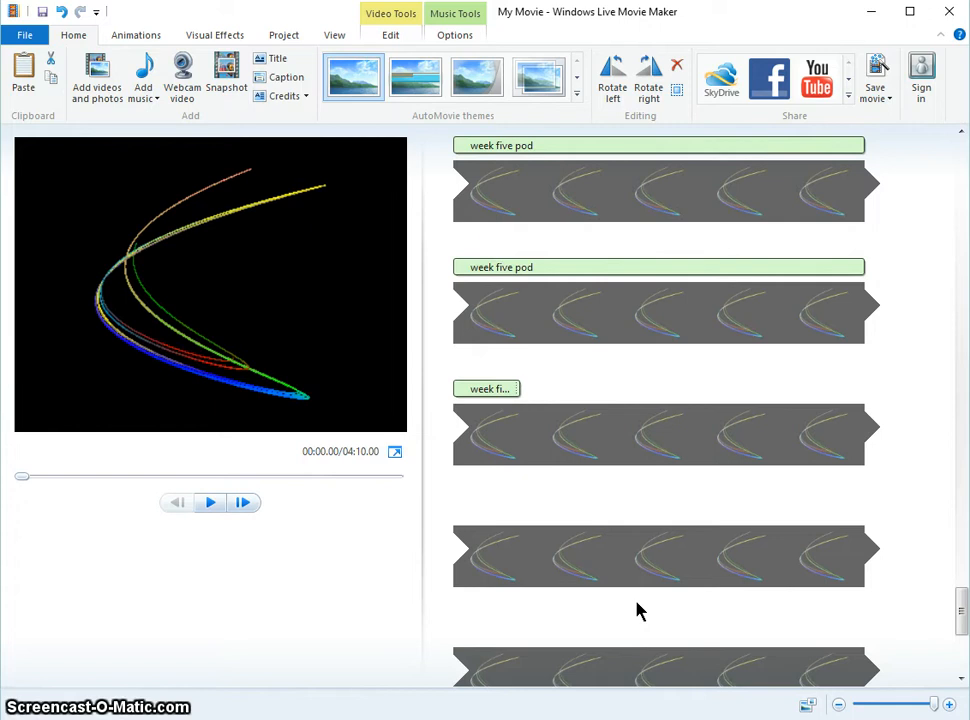
- Export the movie with the For computer setting to the Desktop as a WMV file named "week five podcast f15"
left_click(888, 95)
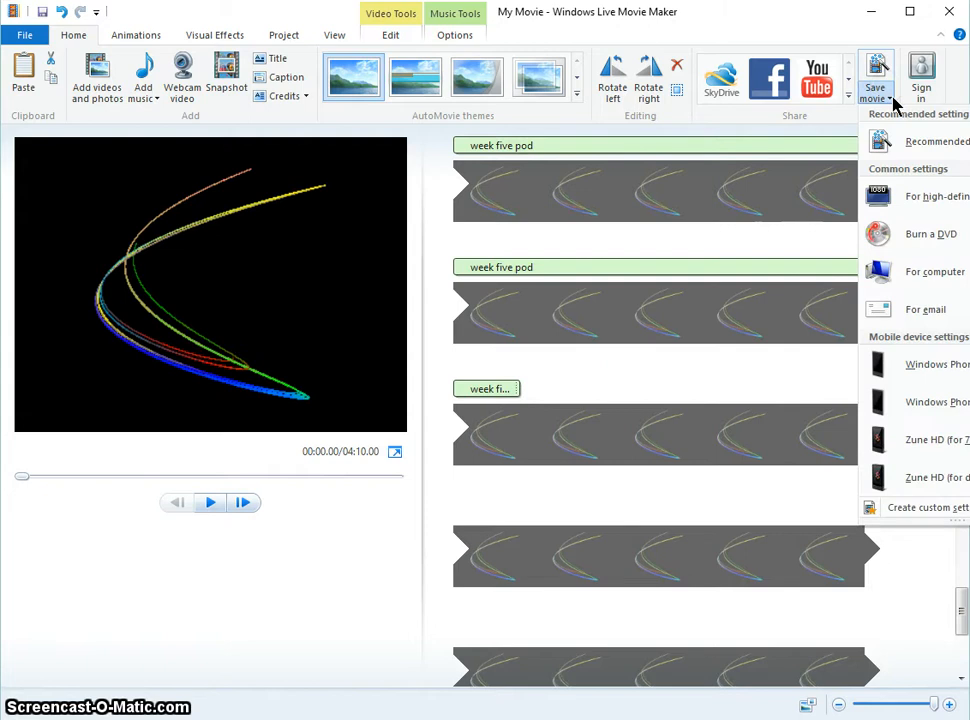
left_click(921, 277)
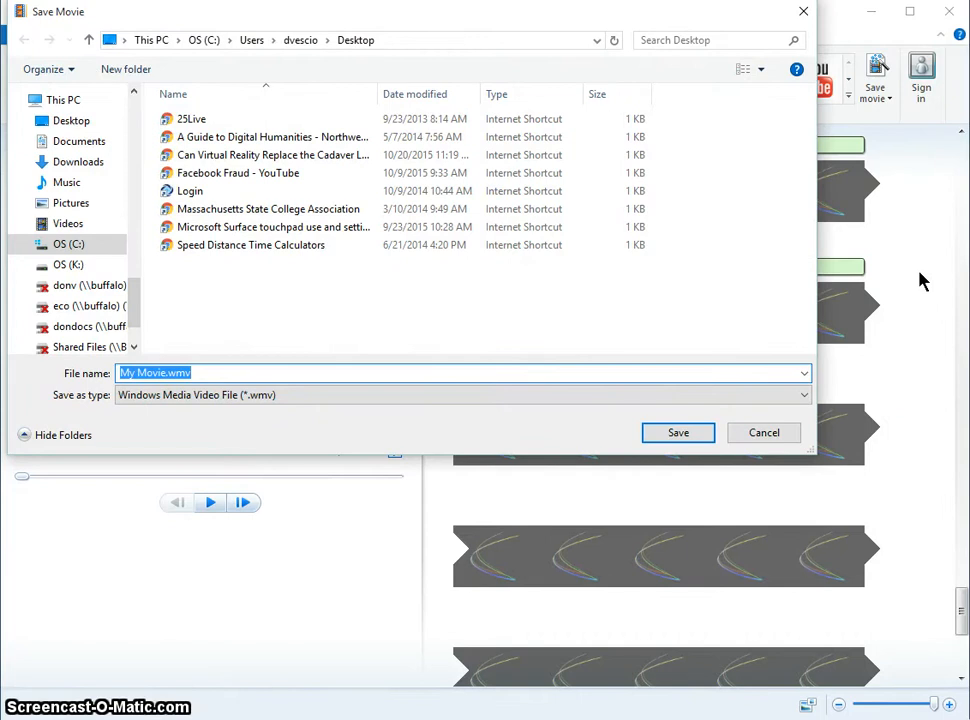
type("week f")
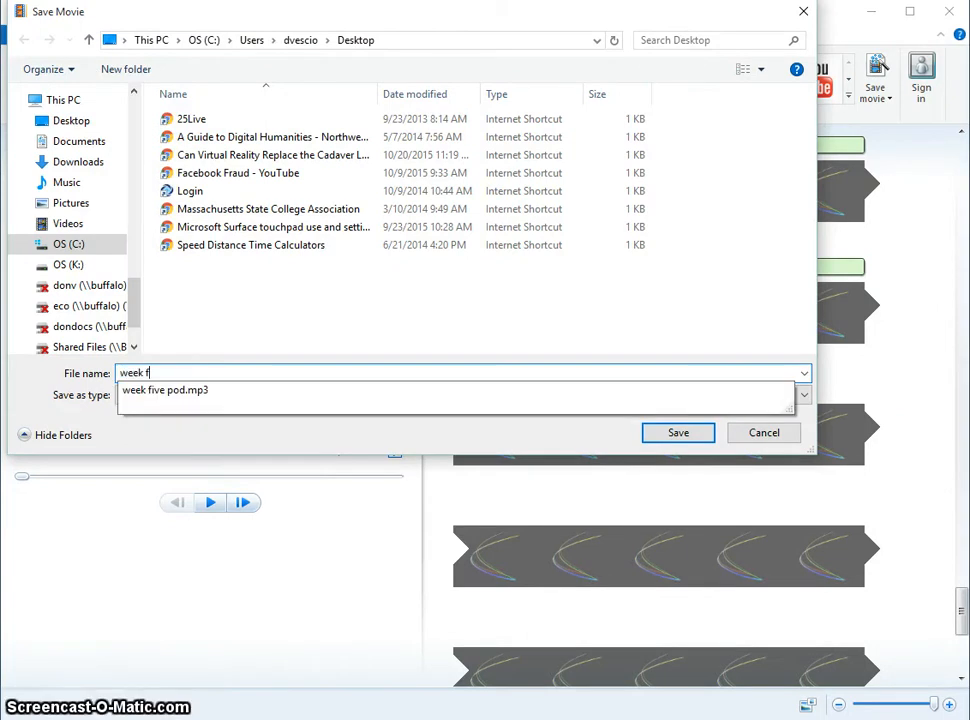
type("ive podca")
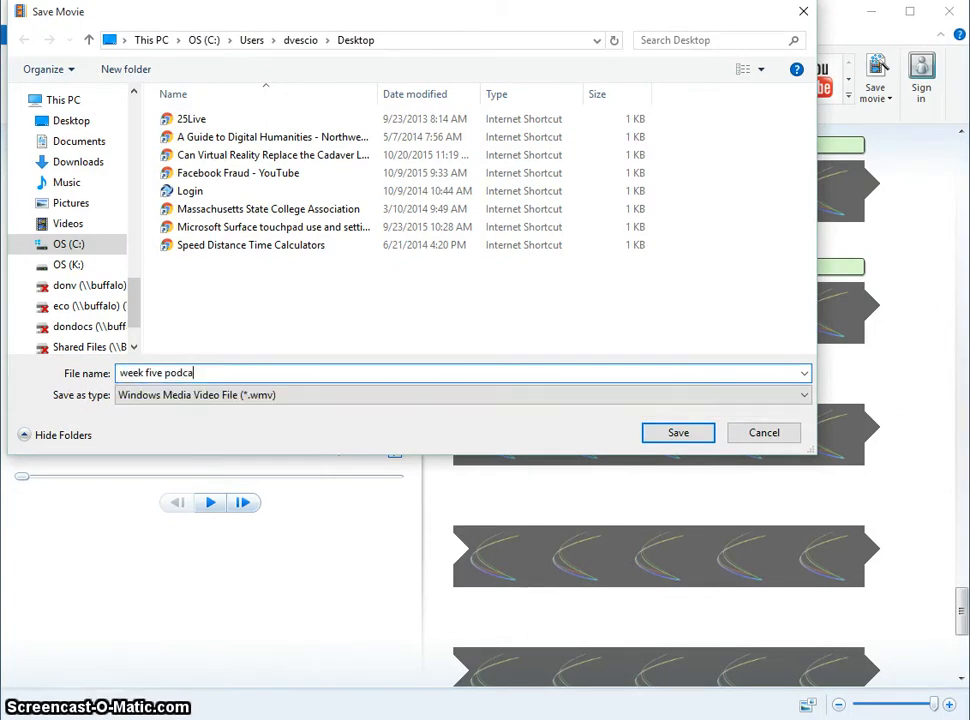
type("st")
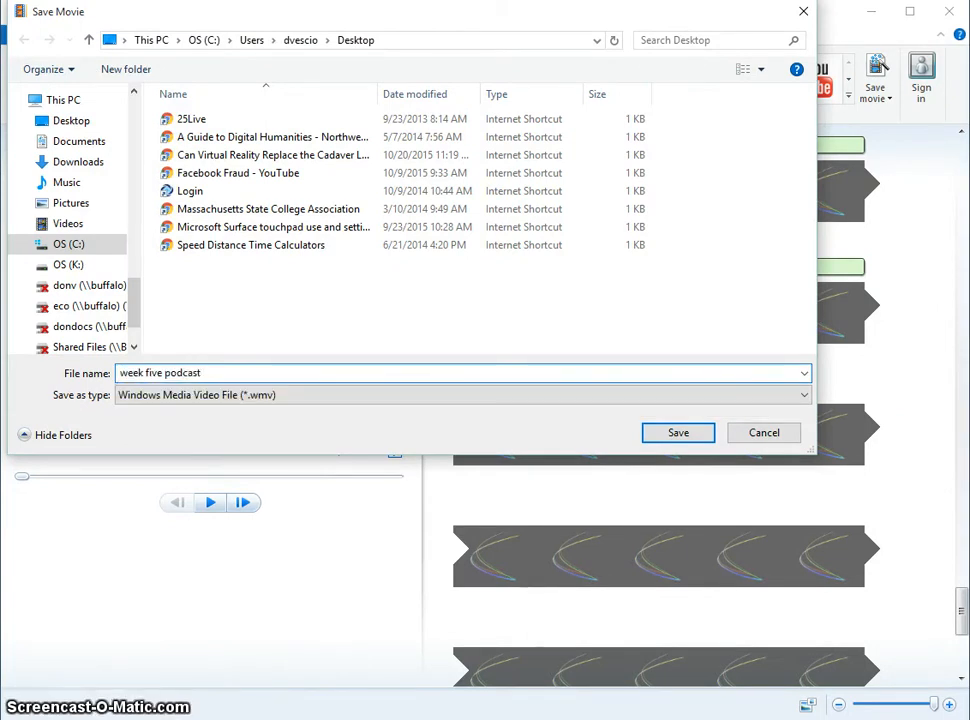
type(" f1")
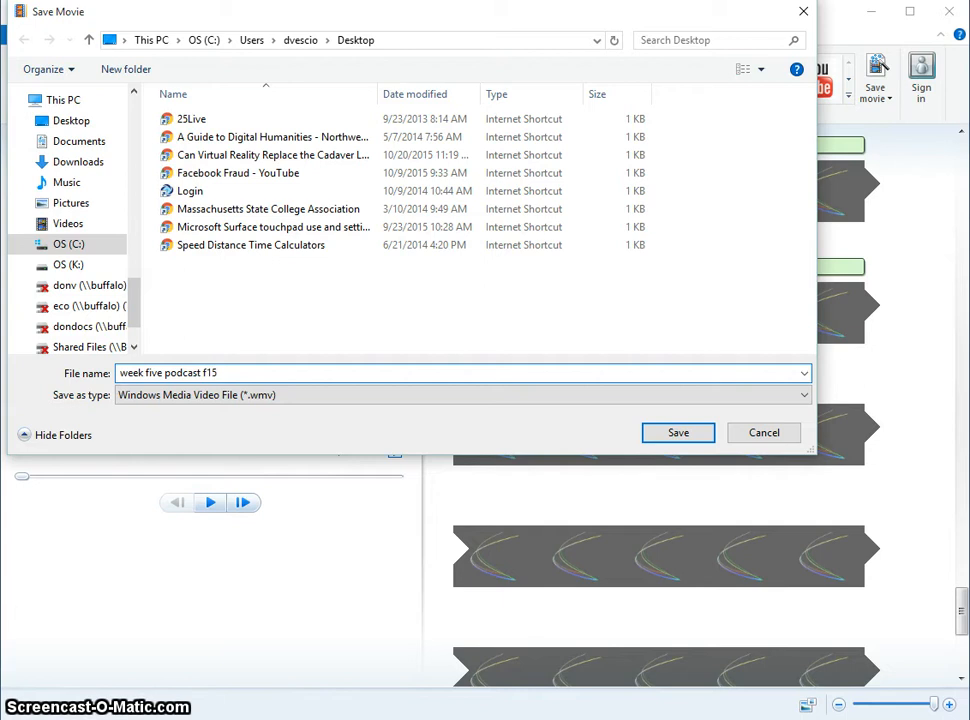
type("5")
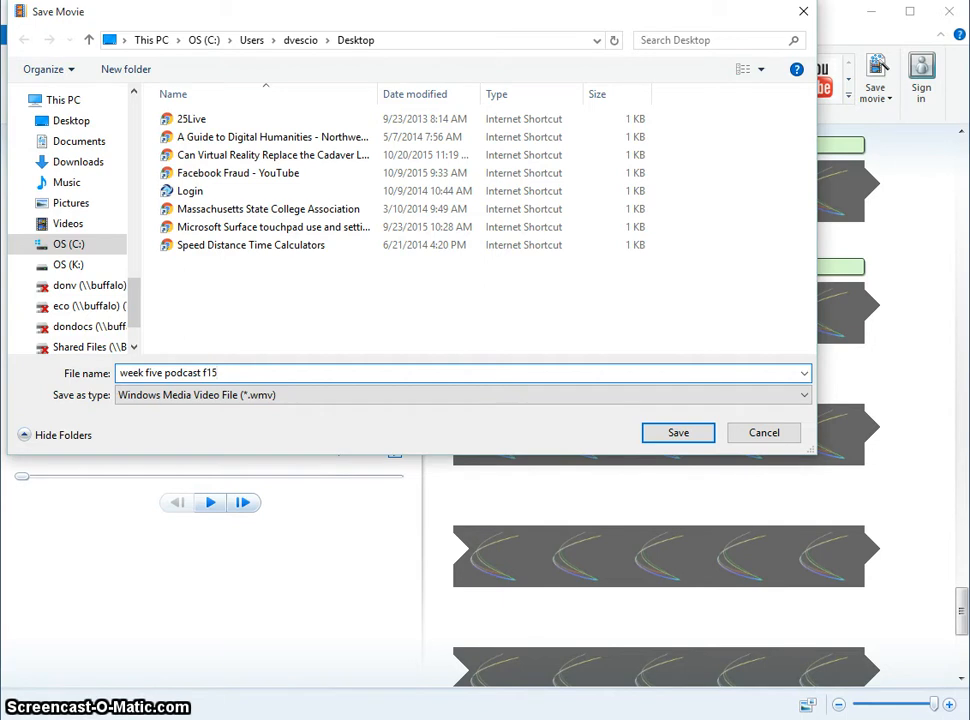
left_click(680, 433)
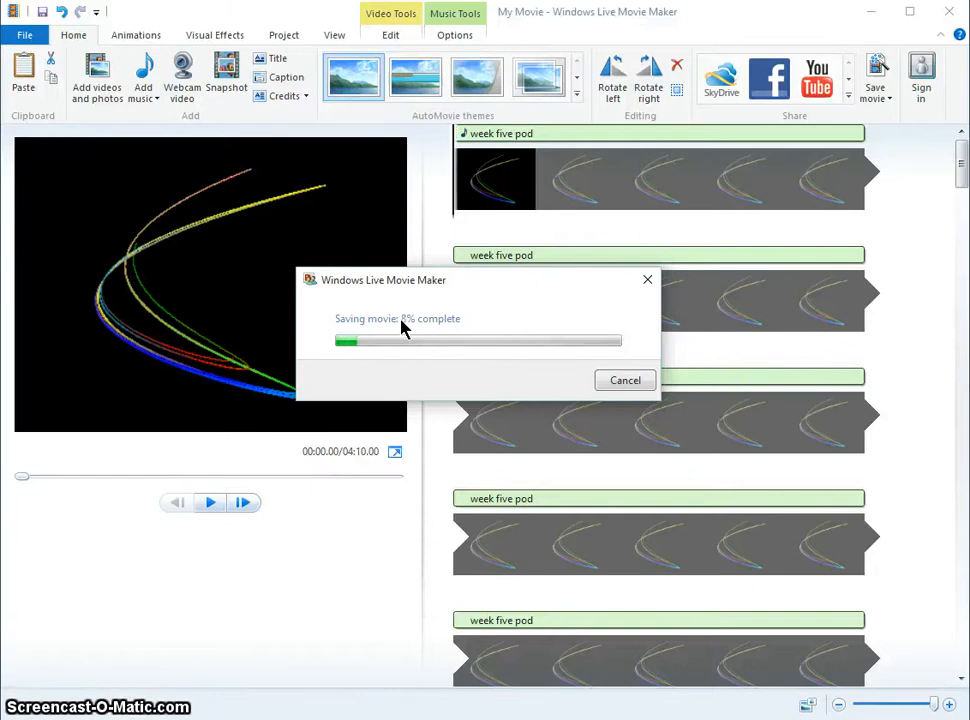
left_click(400, 319)
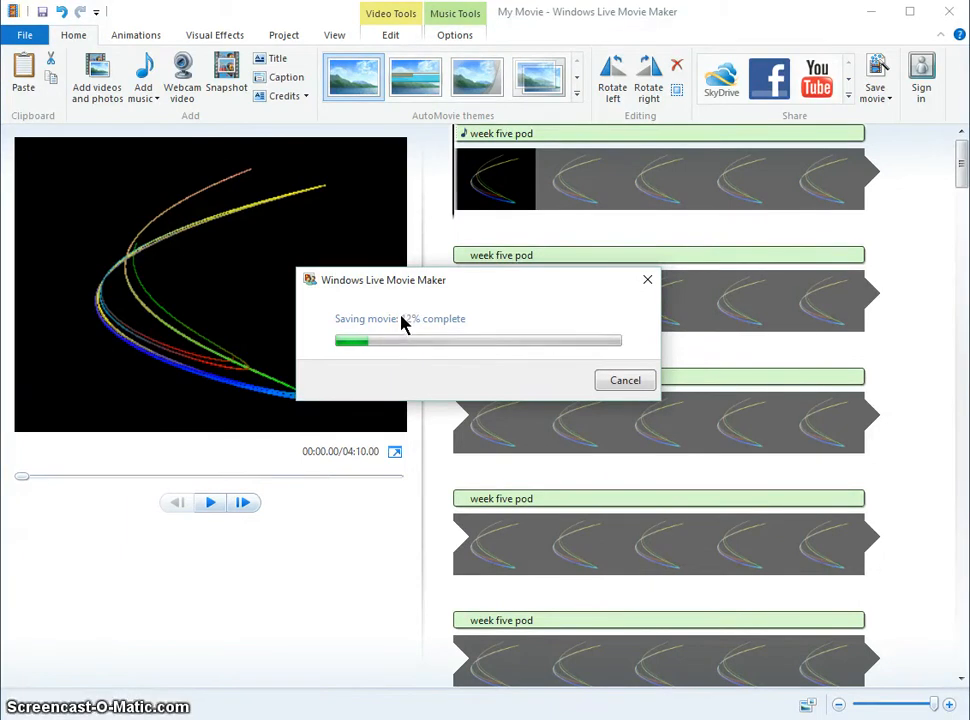
left_click(400, 313)
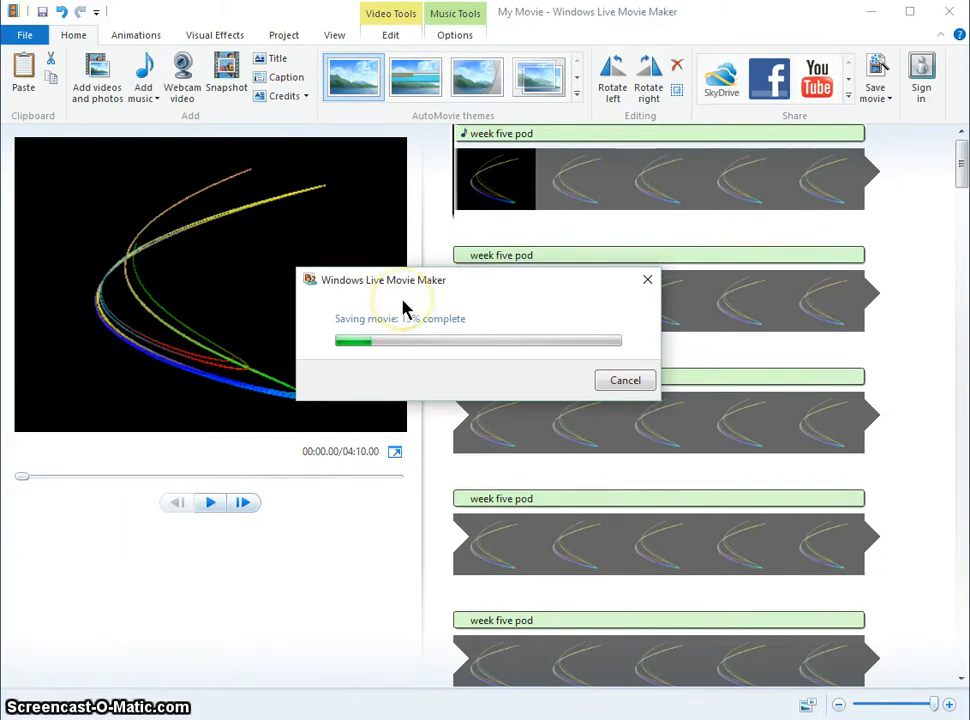
left_click(403, 311)
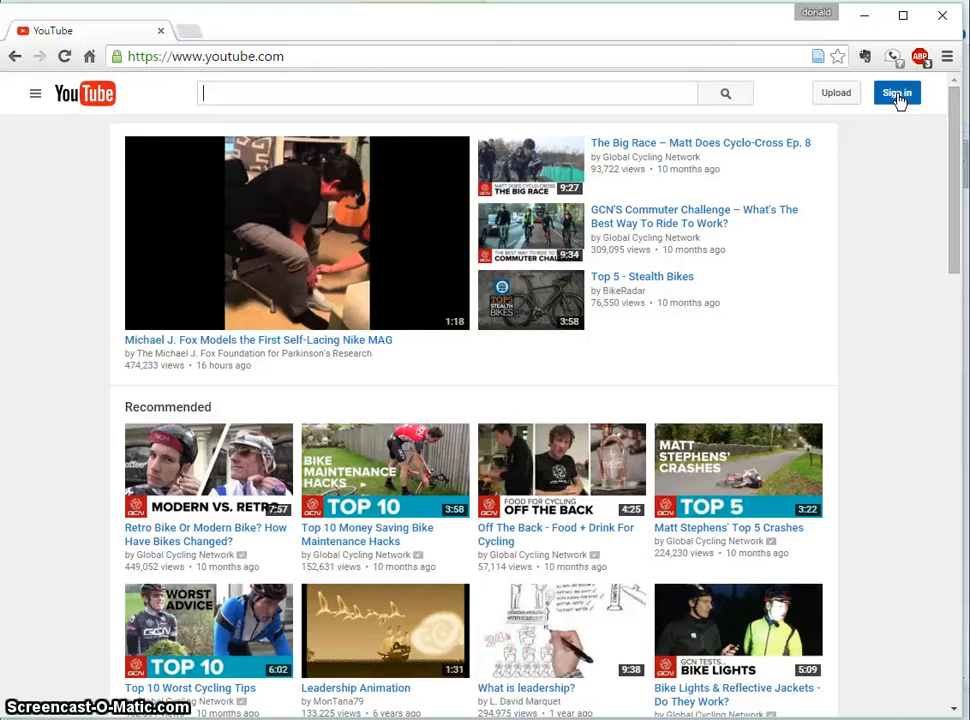
- Switch to YouTube in the browser, sign in and upload the week five podcast f15 video file
left_click(897, 94)
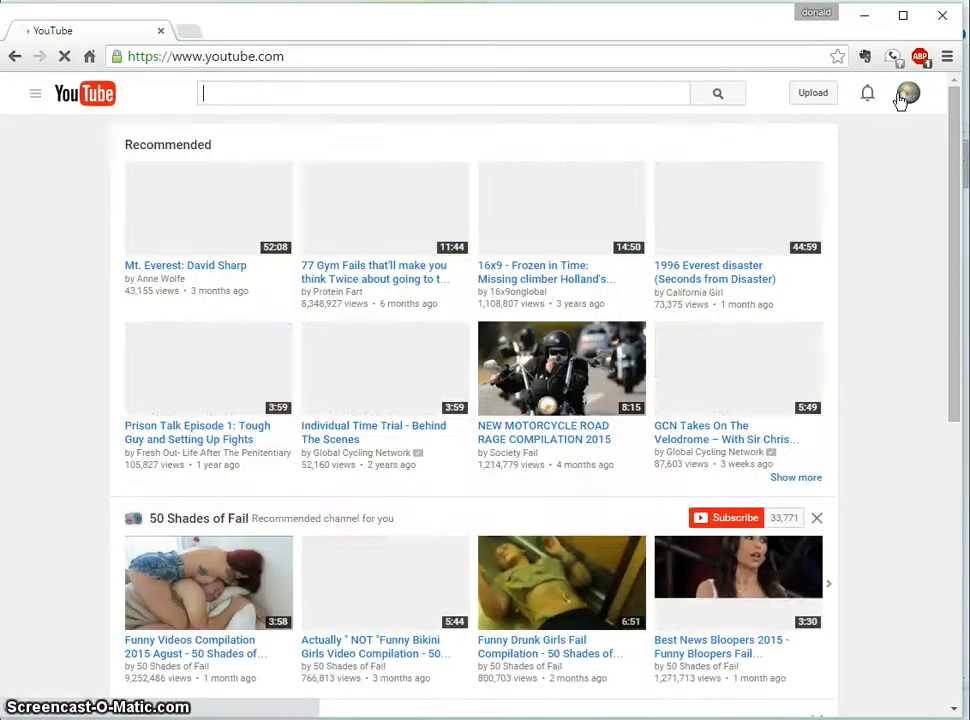
left_click(810, 95)
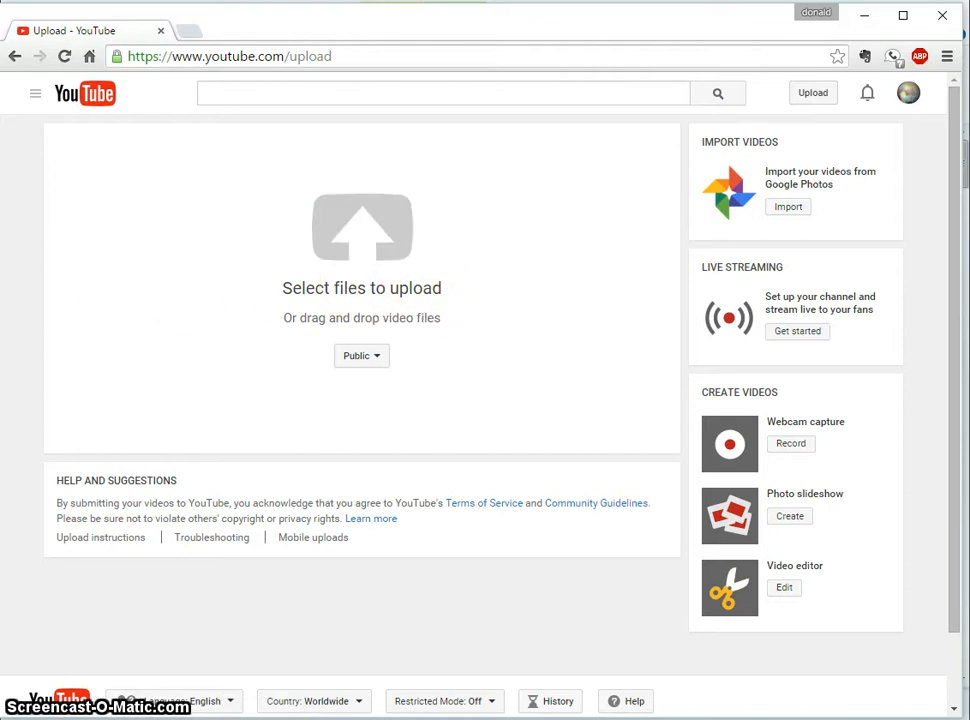
left_click_drag(24, 240, 318, 248)
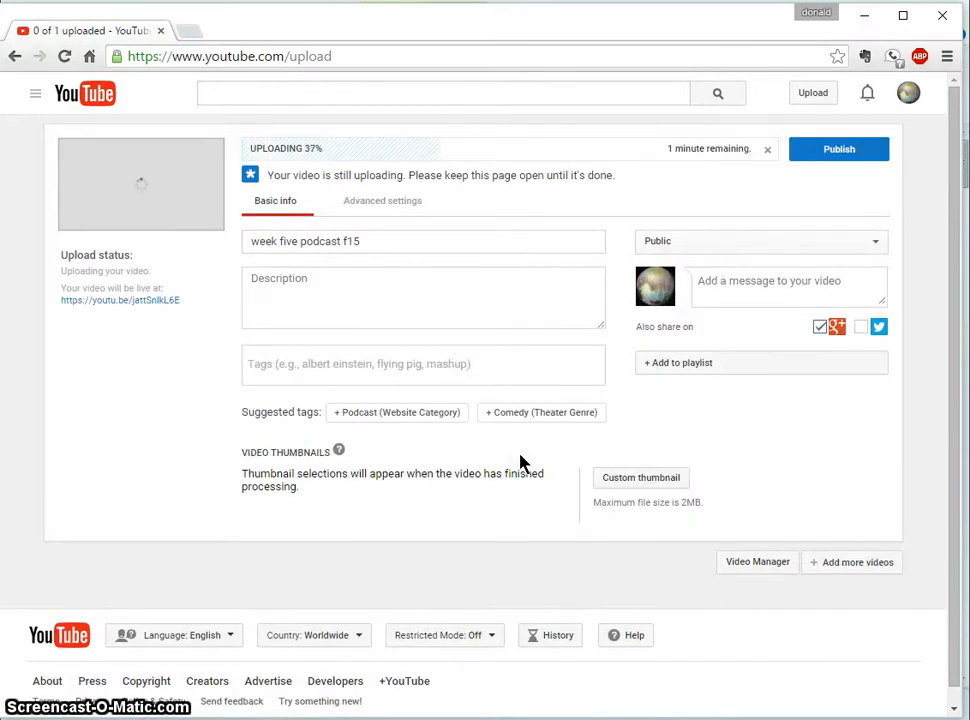
- Enter the description "Teach with Tech, Fall '15 Podcast #5" for the week five podcast f15 video and publish it publicly
left_click(321, 289)
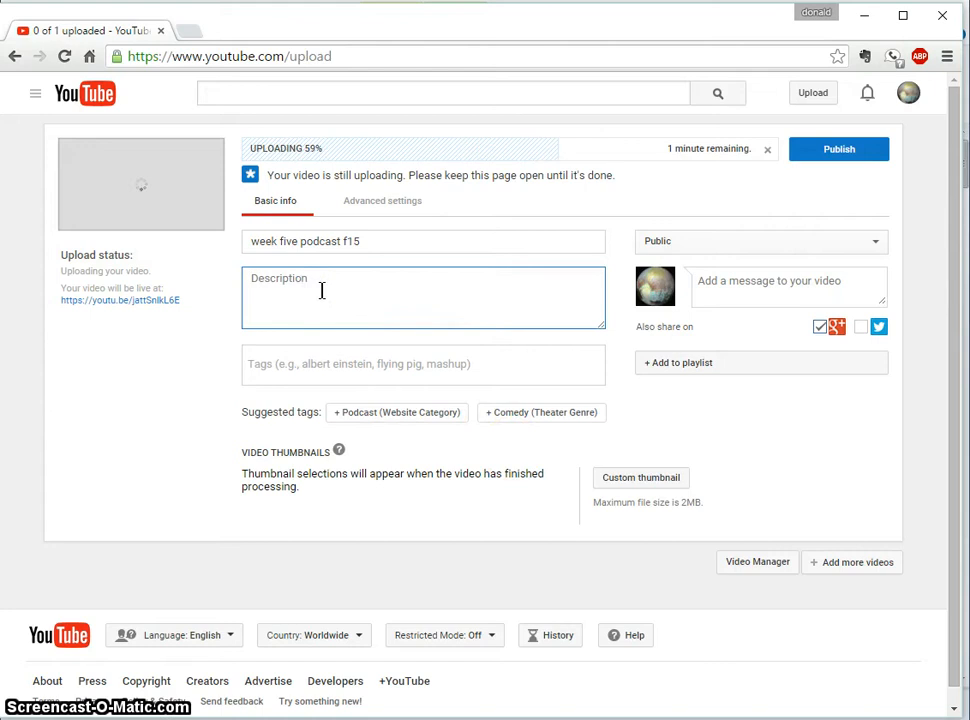
type("W")
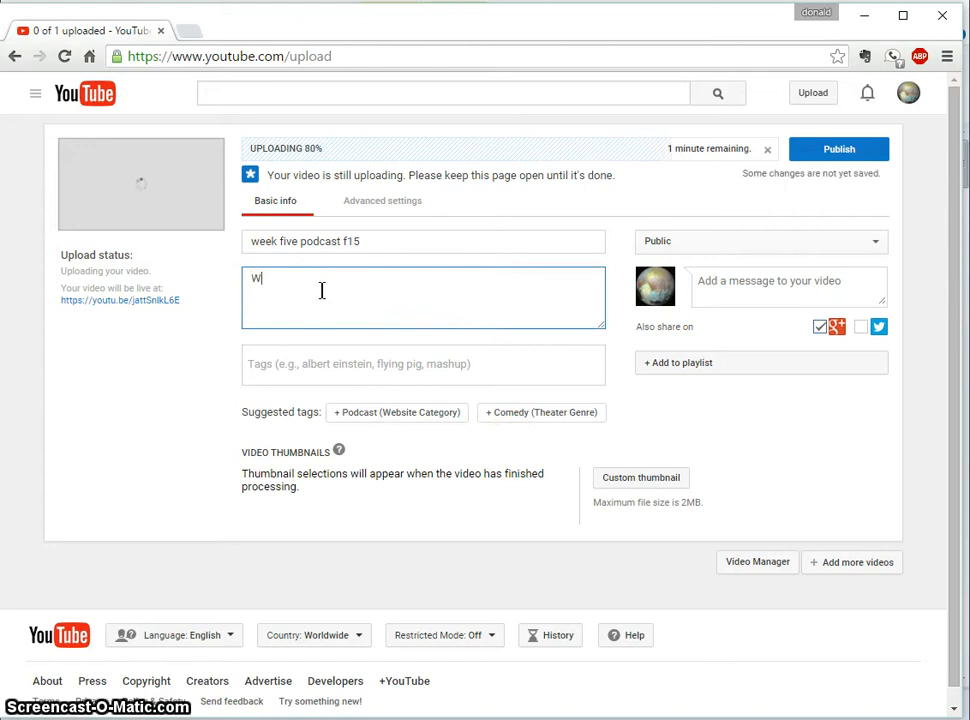
key("BackSpace")
type("Teach wit")
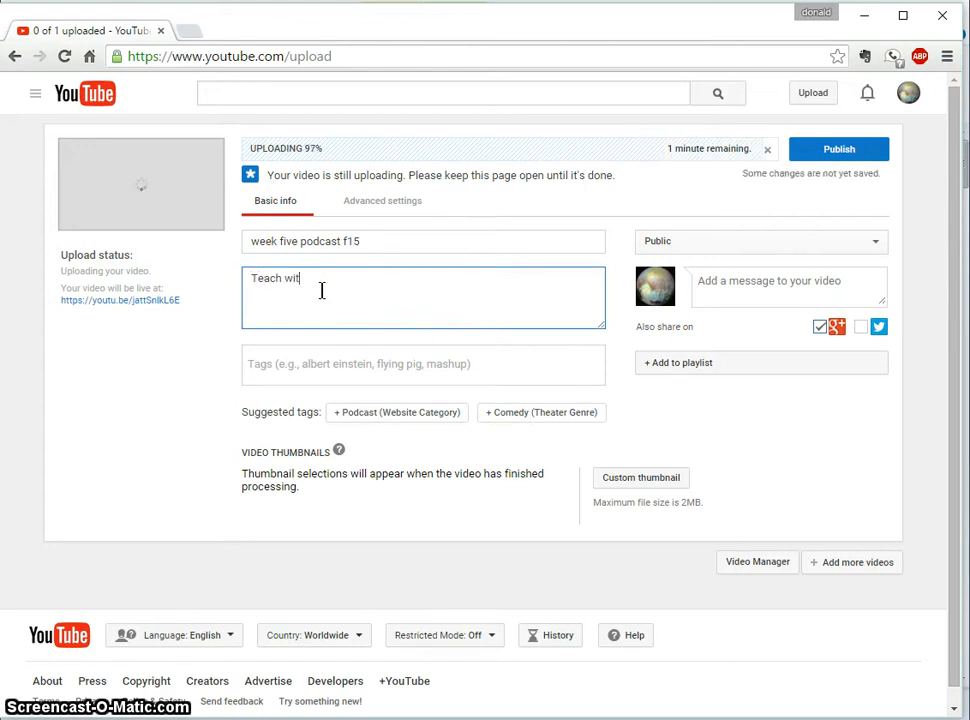
type("h with Tech, F")
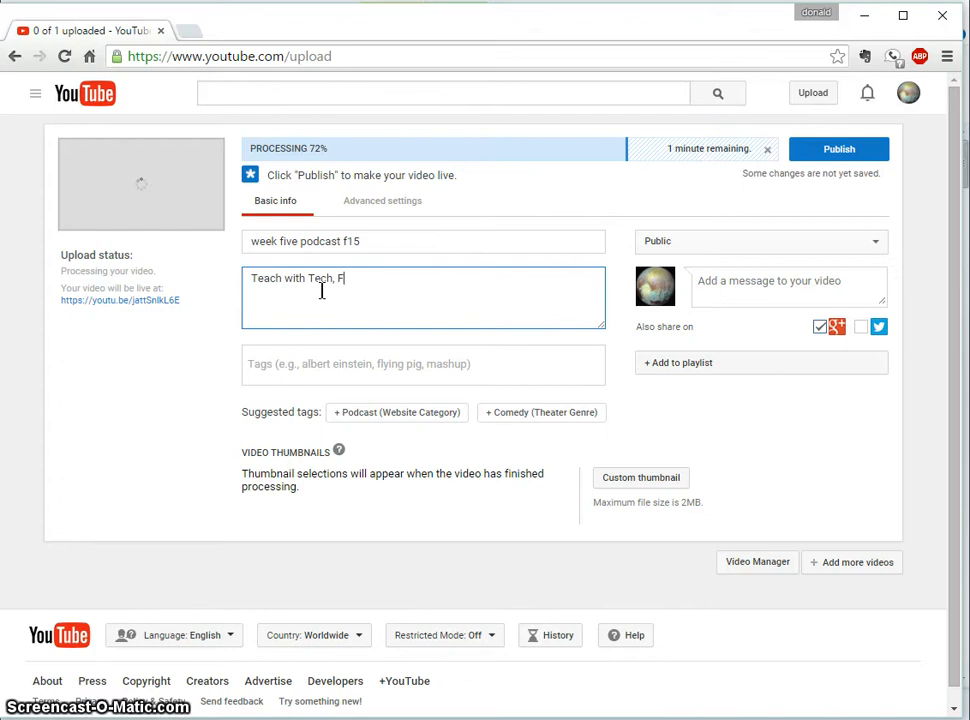
type("all '1")
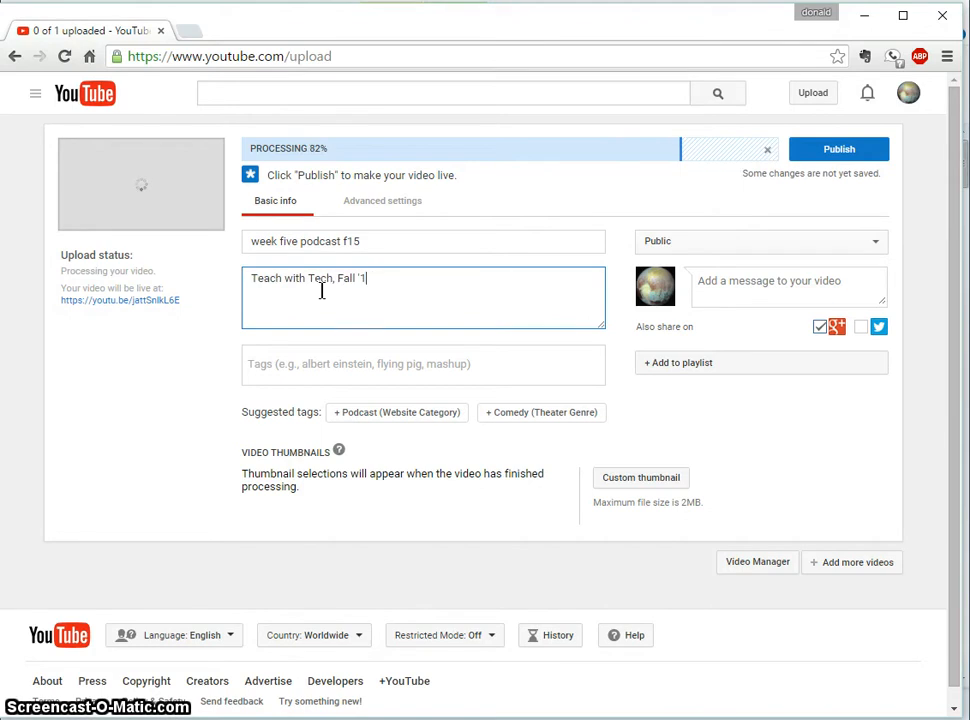
type("5 ")
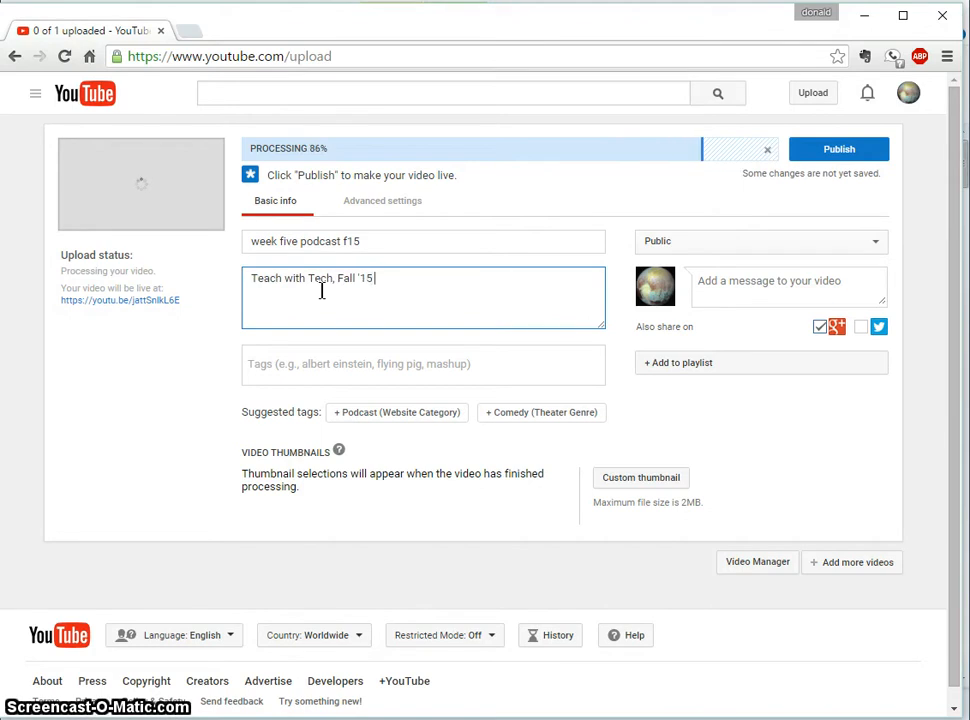
type("Podcast #5")
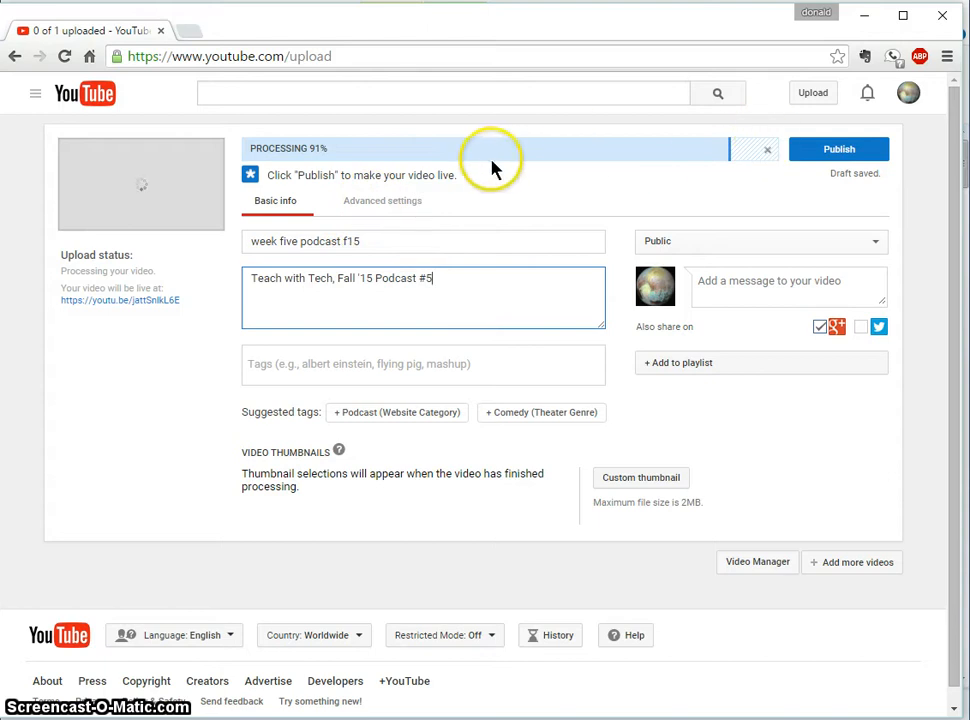
left_click(825, 150)
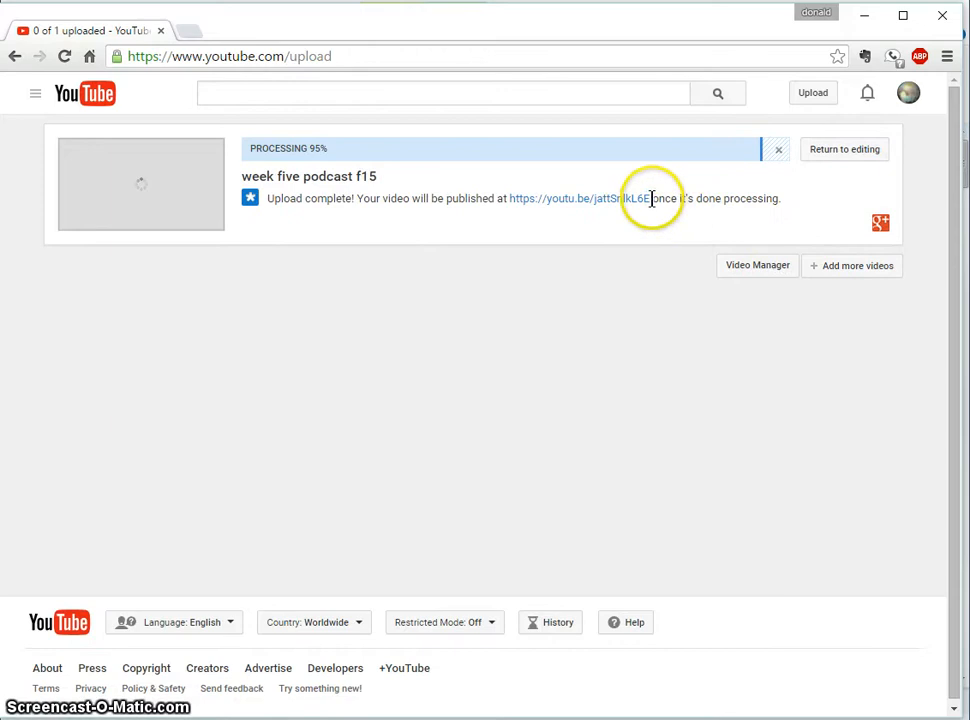
- Select the complete youtu.be share link of the published week five podcast f15 video
left_click_drag(652, 200, 508, 207)
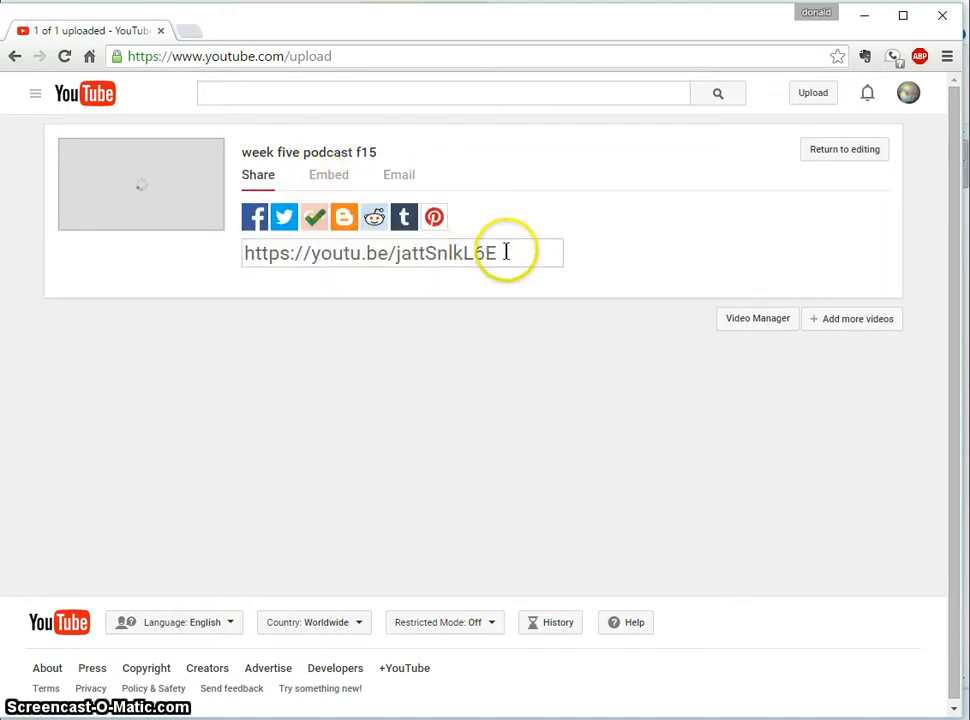
left_click(507, 252)
left_click_drag(507, 252, 245, 258)
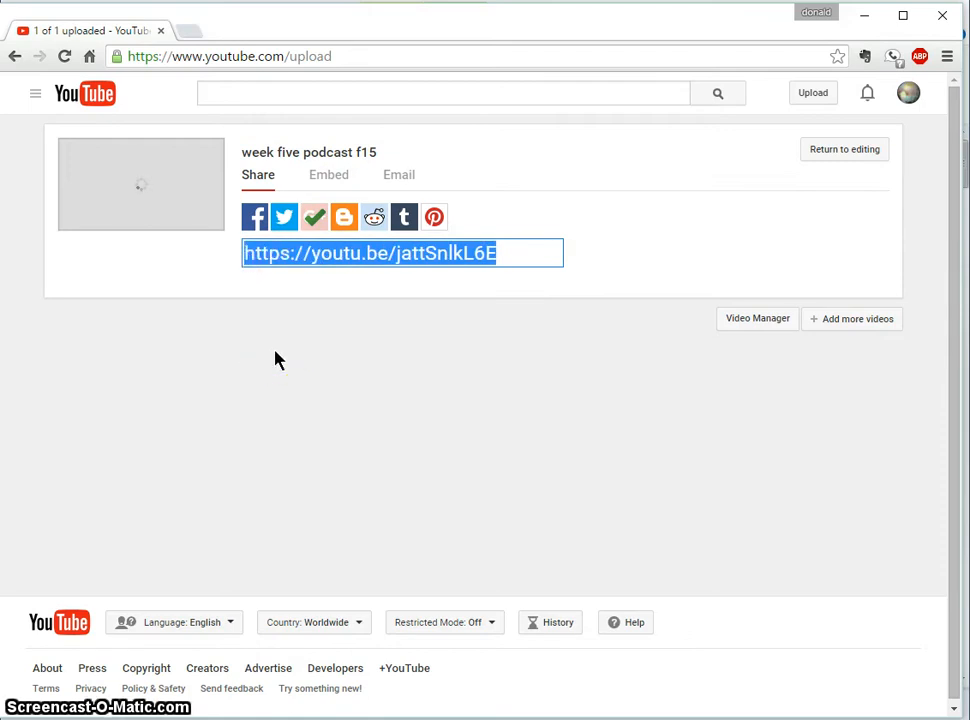